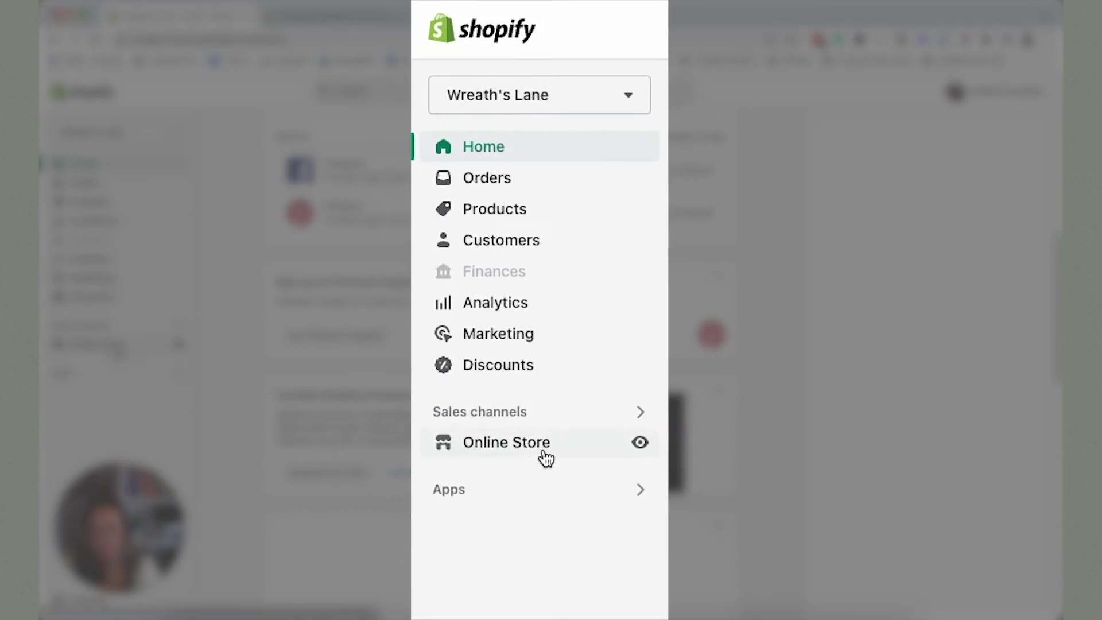
# Open the URL redirects list from Online Store > Navigation
pyautogui.click(523, 453)
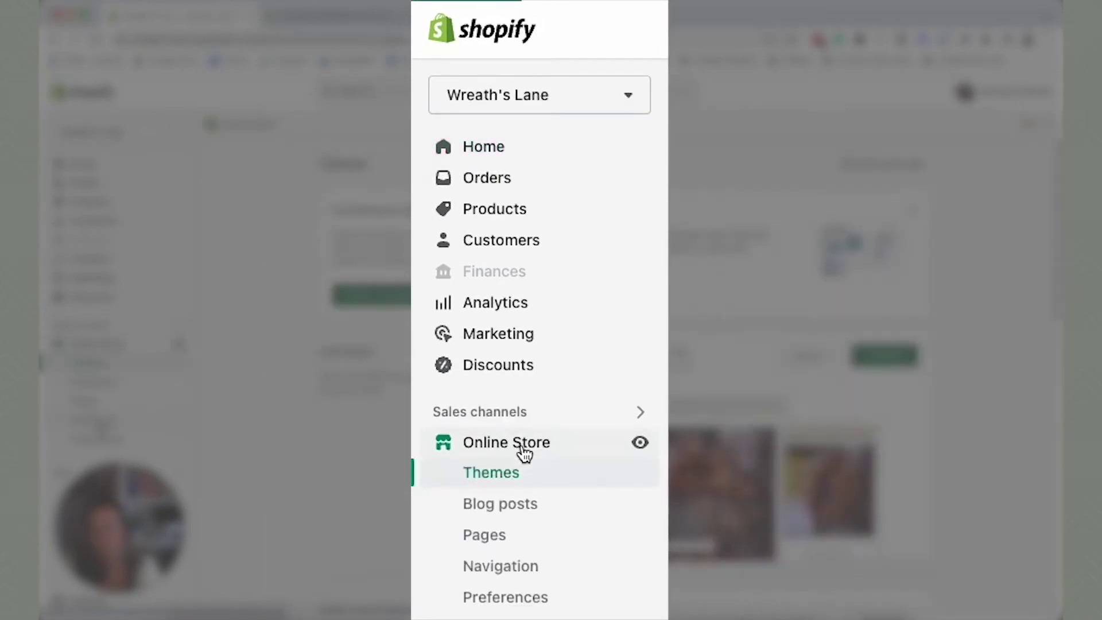
pyautogui.click(527, 572)
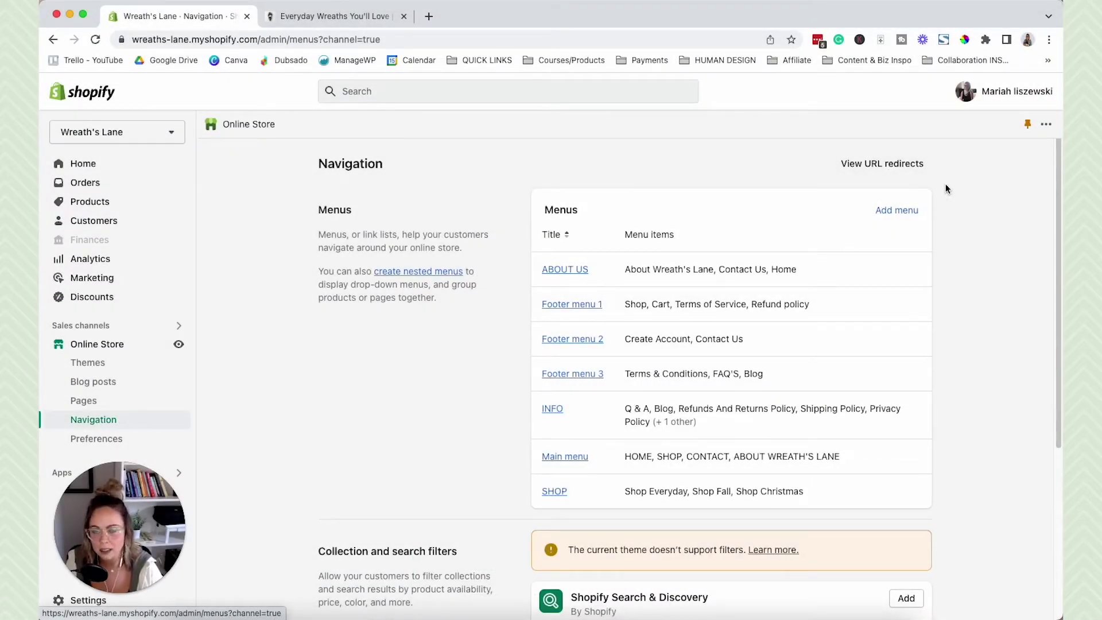
pyautogui.click(869, 169)
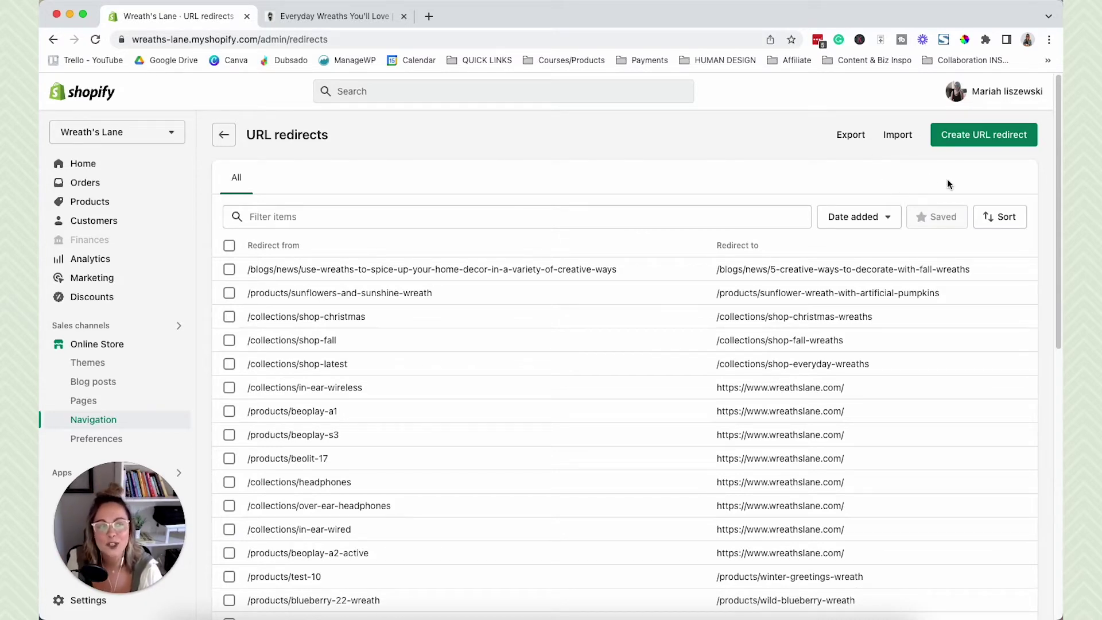
# Start a new URL redirect with the Create URL redirect button
pyautogui.click(969, 141)
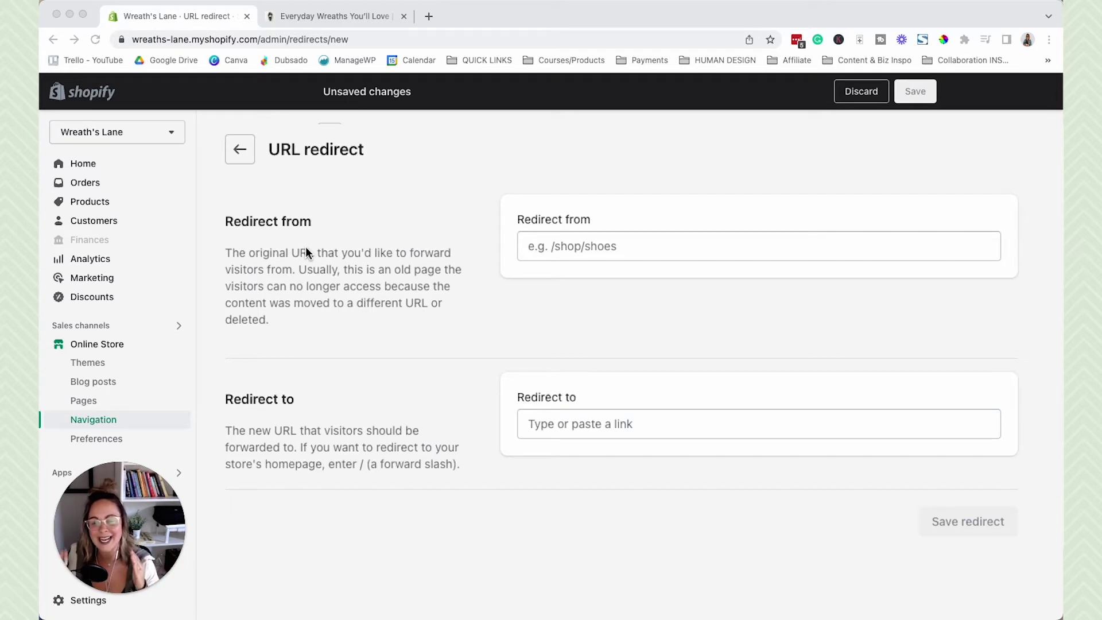
pyautogui.click(299, 398)
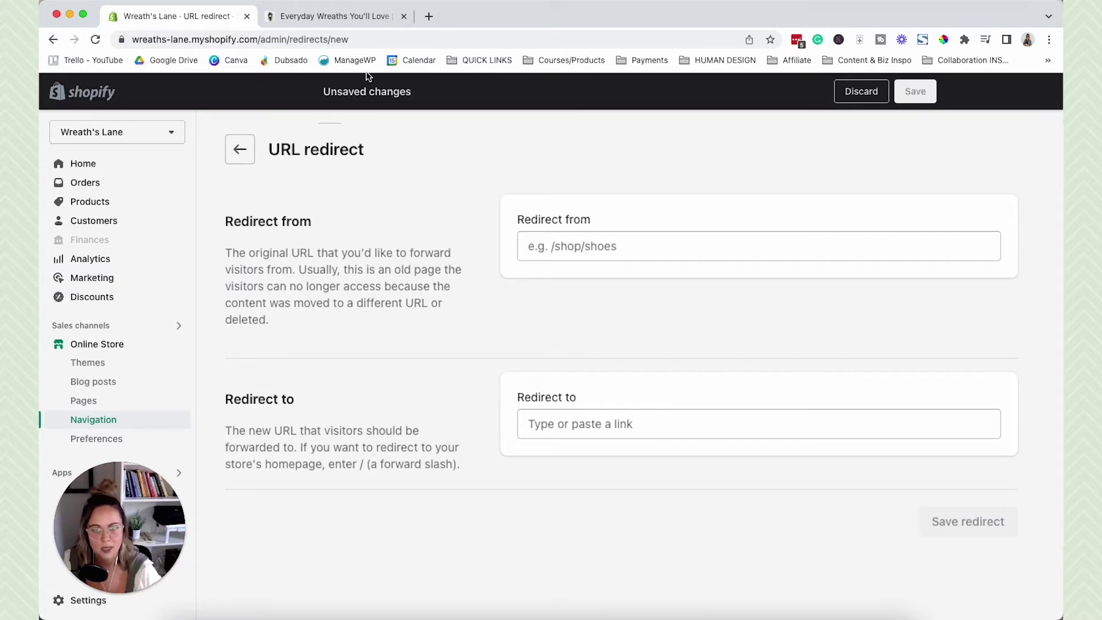
# Paste the collection URL into Redirect from, trimming it to /collections/shop-everyday-wreaths
pyautogui.click(336, 15)
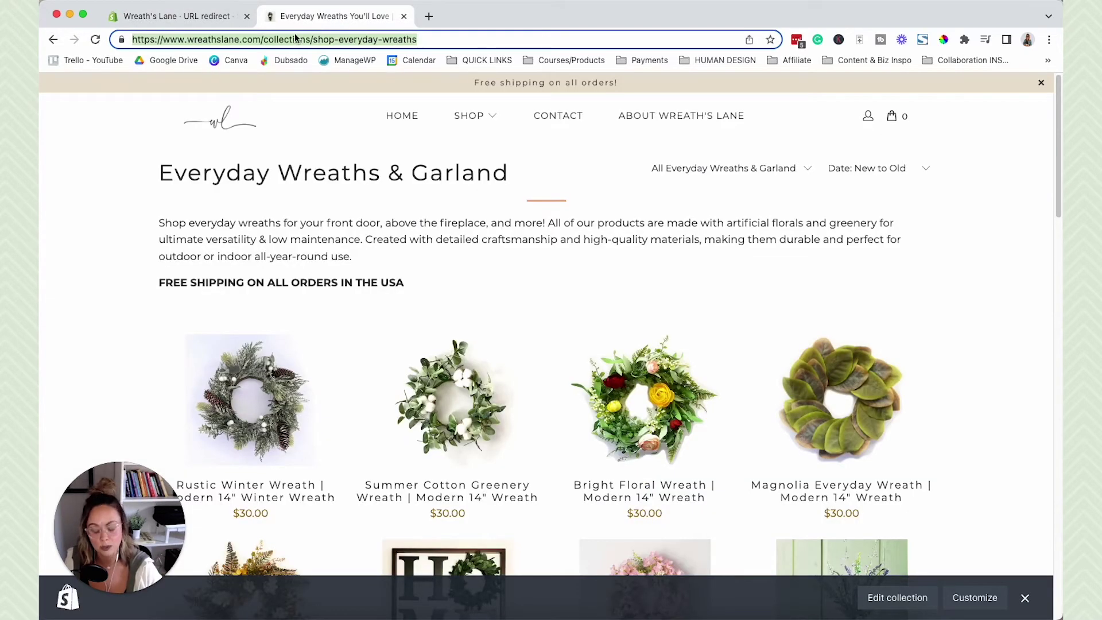
pyautogui.click(201, 16)
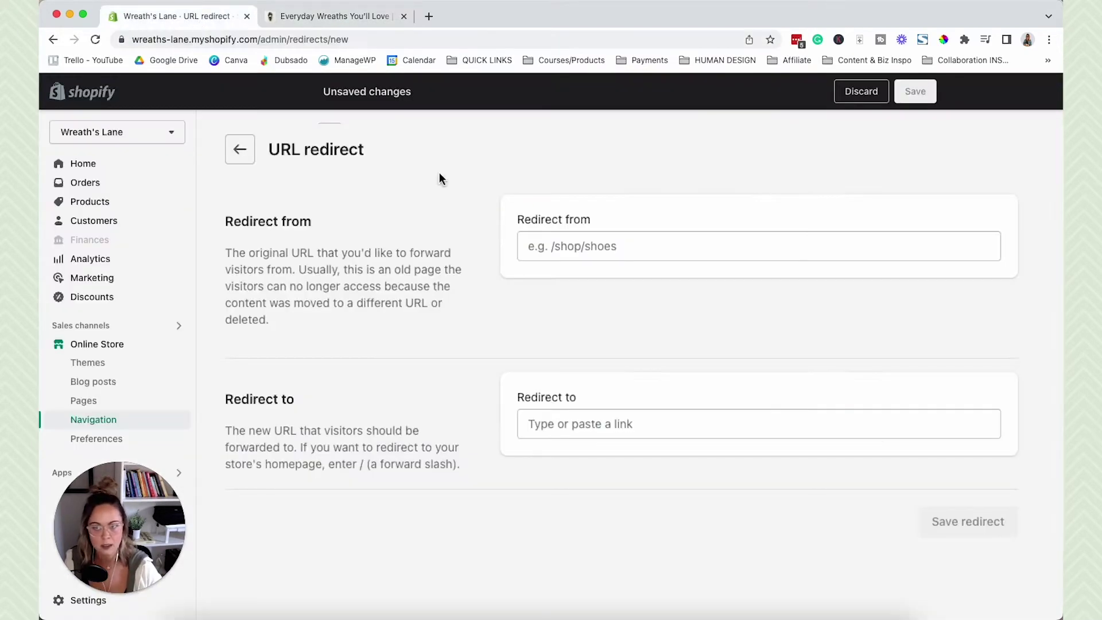
pyautogui.write('https://www.wreathslane.com/collections/shop-everyday-wreaths')
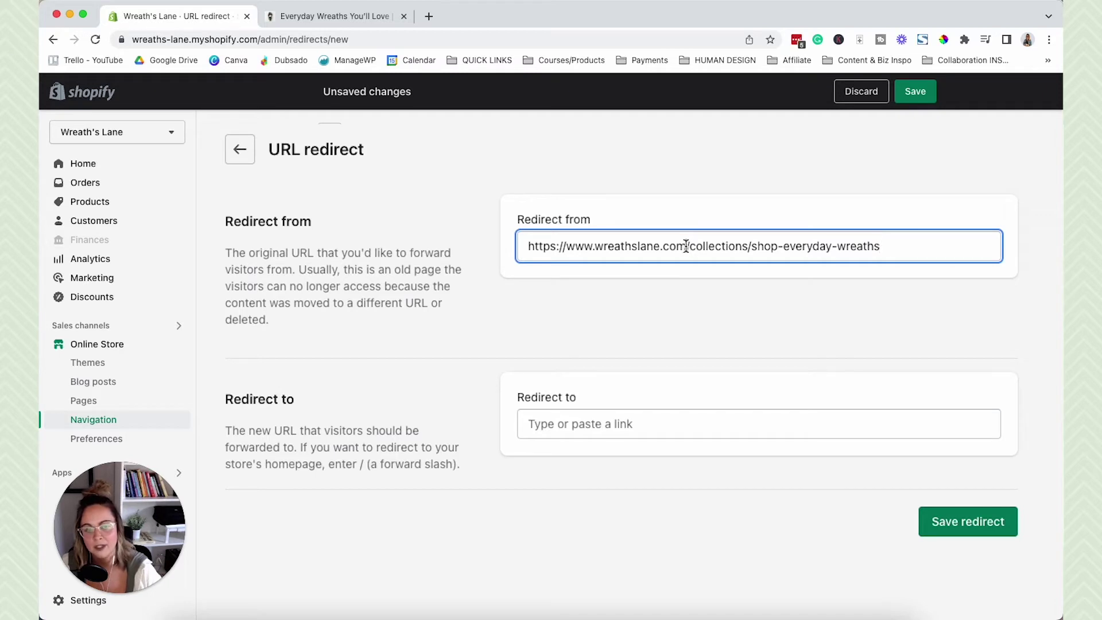
pyautogui.moveTo(686, 246); pyautogui.dragTo(945, 248)
pyautogui.press('Left')
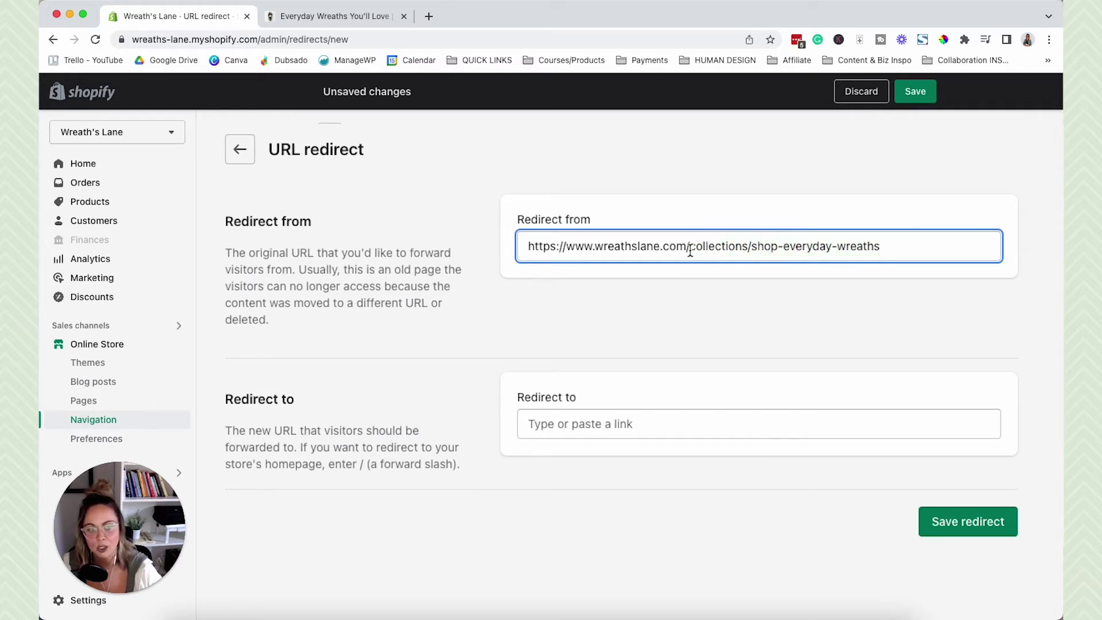
pyautogui.press('super+shift+Left')
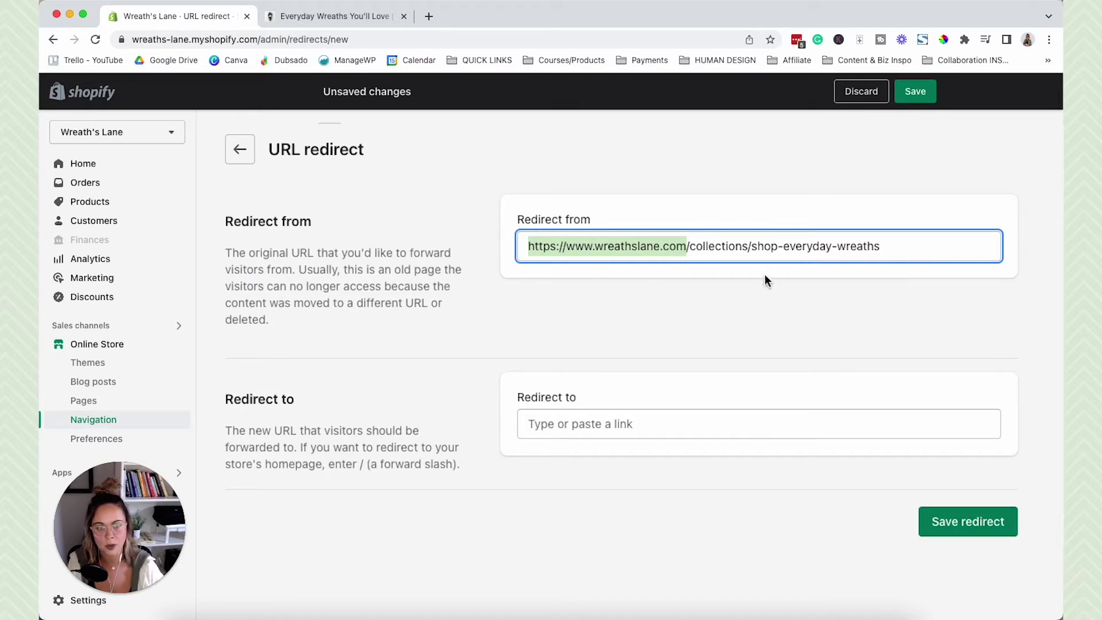
pyautogui.press('BackSpace')
pyautogui.press('super+a')
pyautogui.click(551, 301)
# Set Redirect to /collections/shop-everyday-wreaths, then select 'collections/' in Redirect from
pyautogui.click(582, 426)
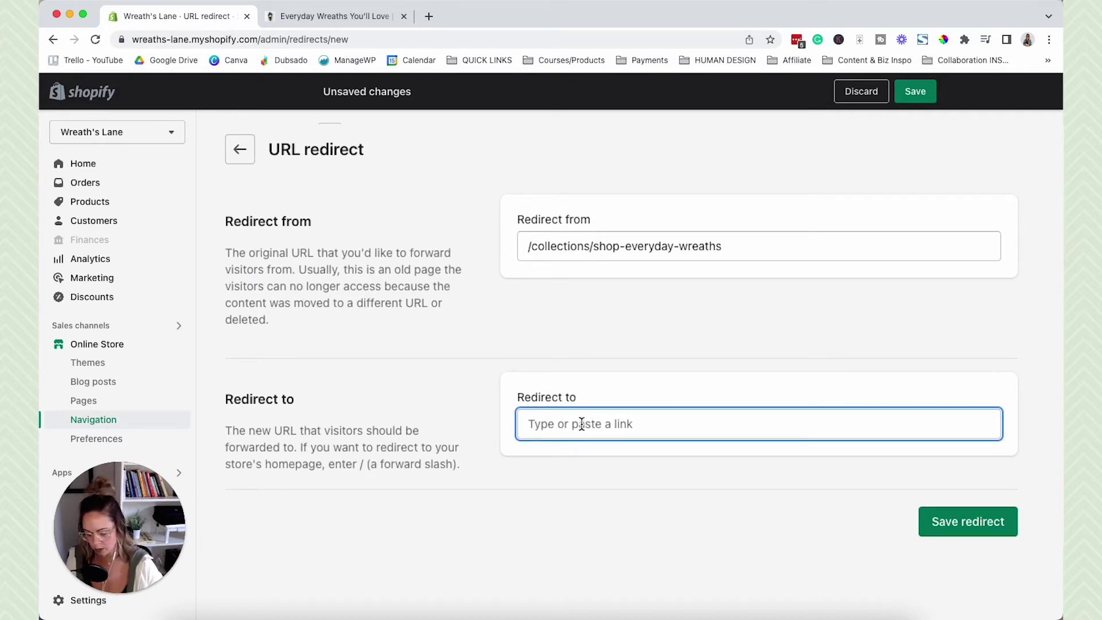
pyautogui.write('https://www.wreathslane.com/collections/shop-everyday-wreaths')
pyautogui.click(688, 425)
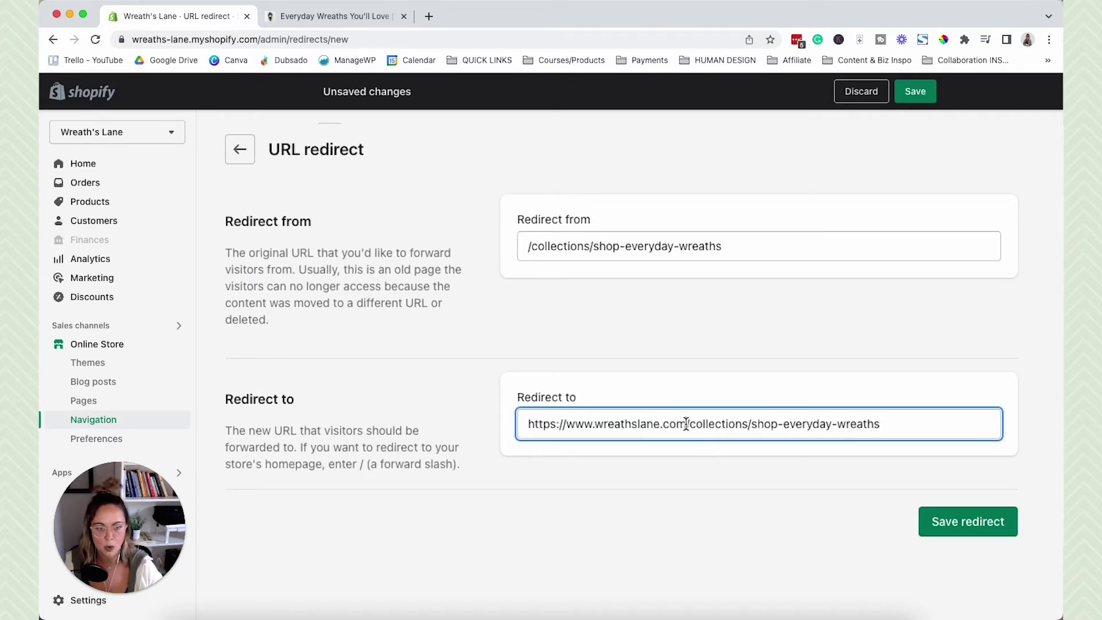
pyautogui.moveTo(688, 425); pyautogui.dragTo(498, 426)
pyautogui.press('BackSpace')
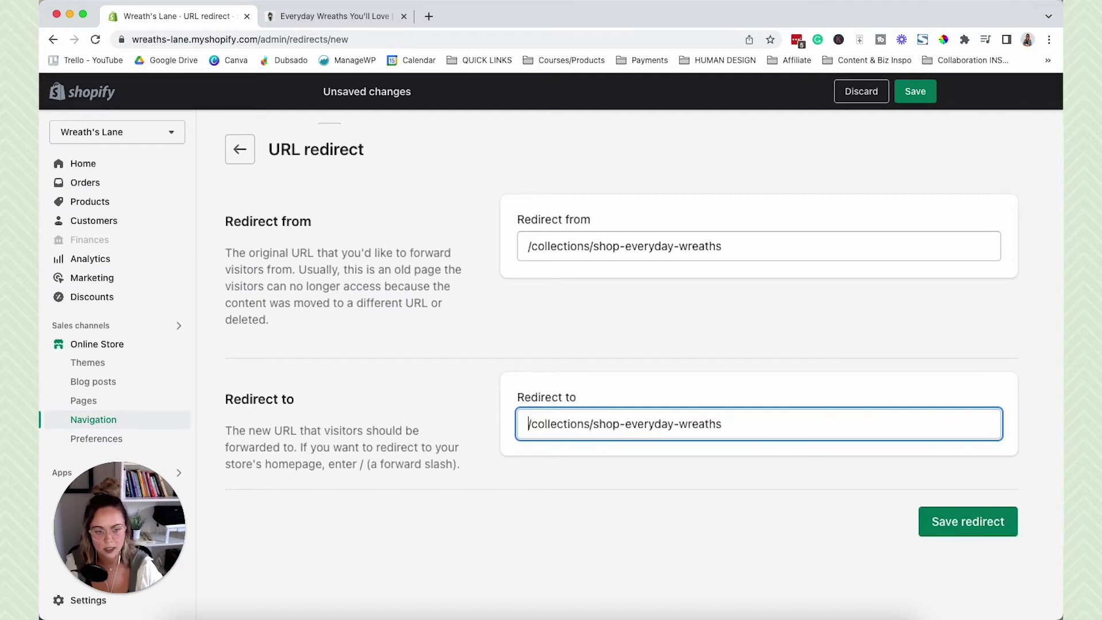
pyautogui.click(595, 246)
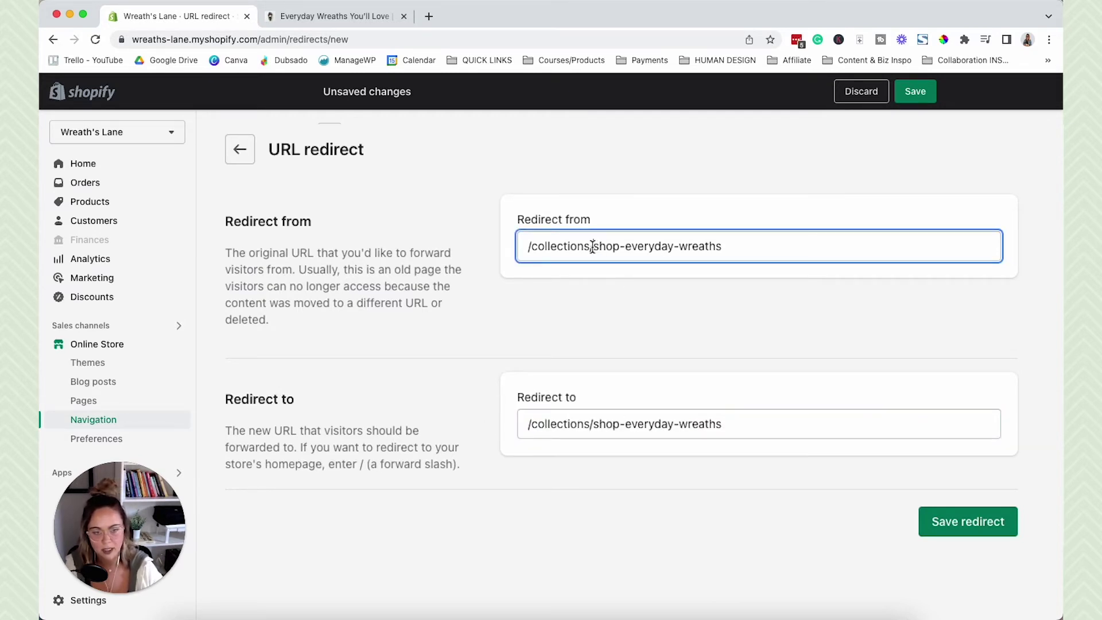
pyautogui.moveTo(593, 247); pyautogui.dragTo(531, 247)
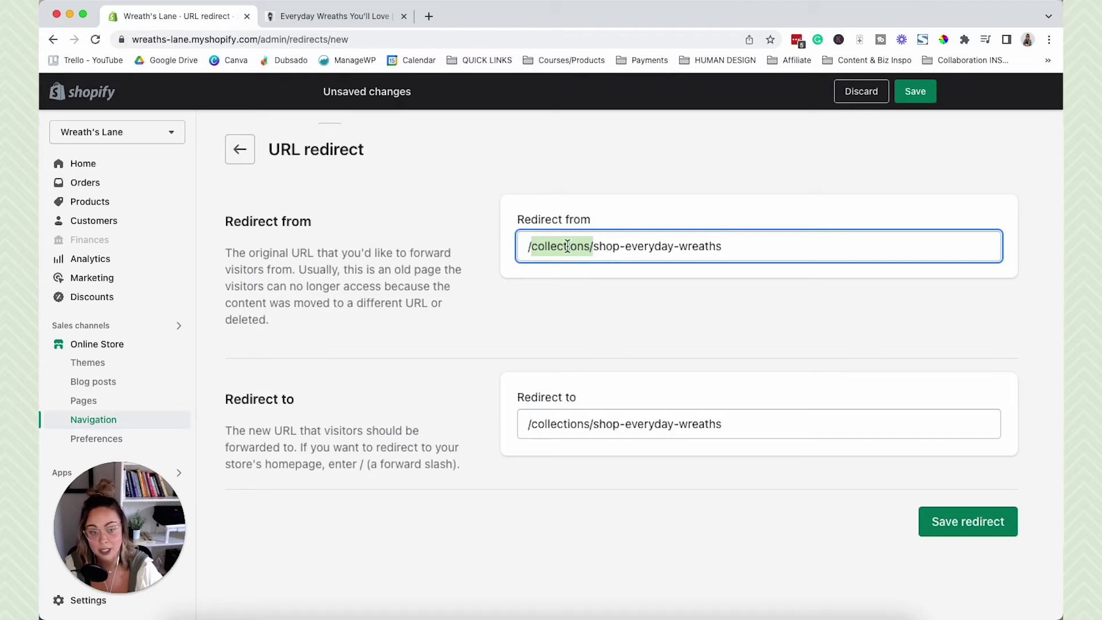
# Delete 'collections/' so Redirect from reads /shop-everyday-wreaths, then select it
pyautogui.press('BackSpace')
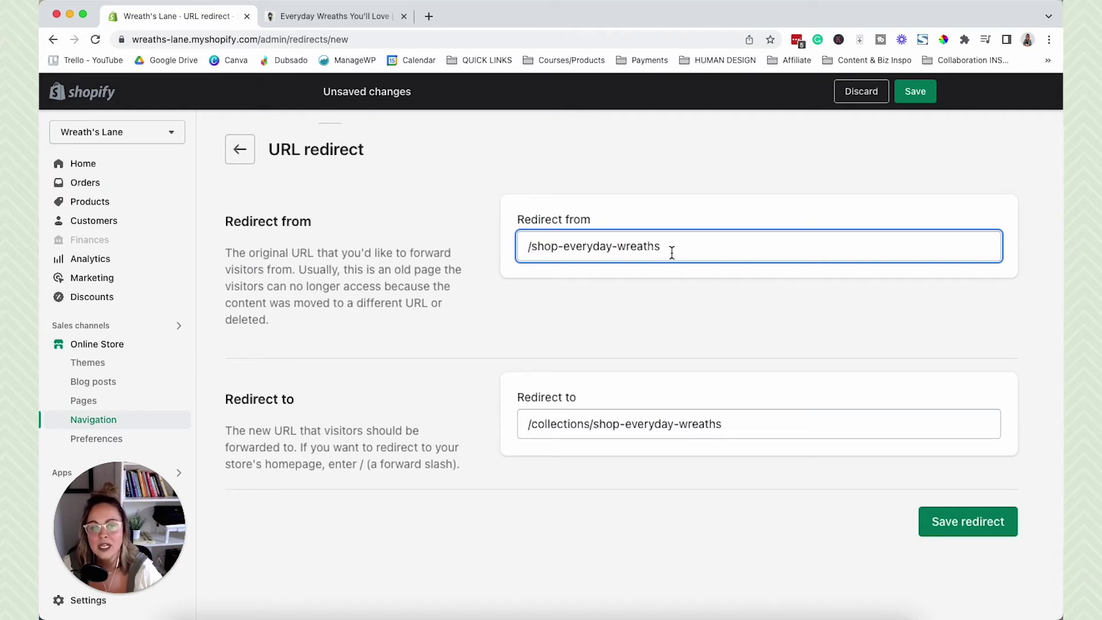
pyautogui.moveTo(677, 251); pyautogui.dragTo(461, 220)
pyautogui.press('super+c')
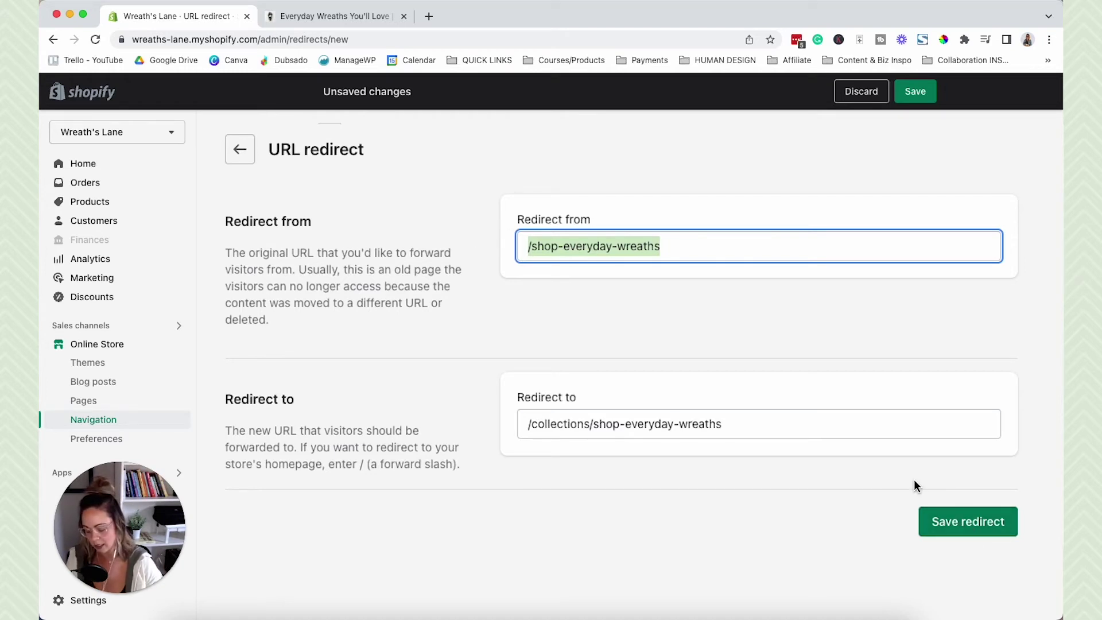
# Load the old short URL /shop-everyday-wreaths on the storefront to test it
pyautogui.click(333, 16)
pyautogui.click(227, 17)
pyautogui.click(333, 16)
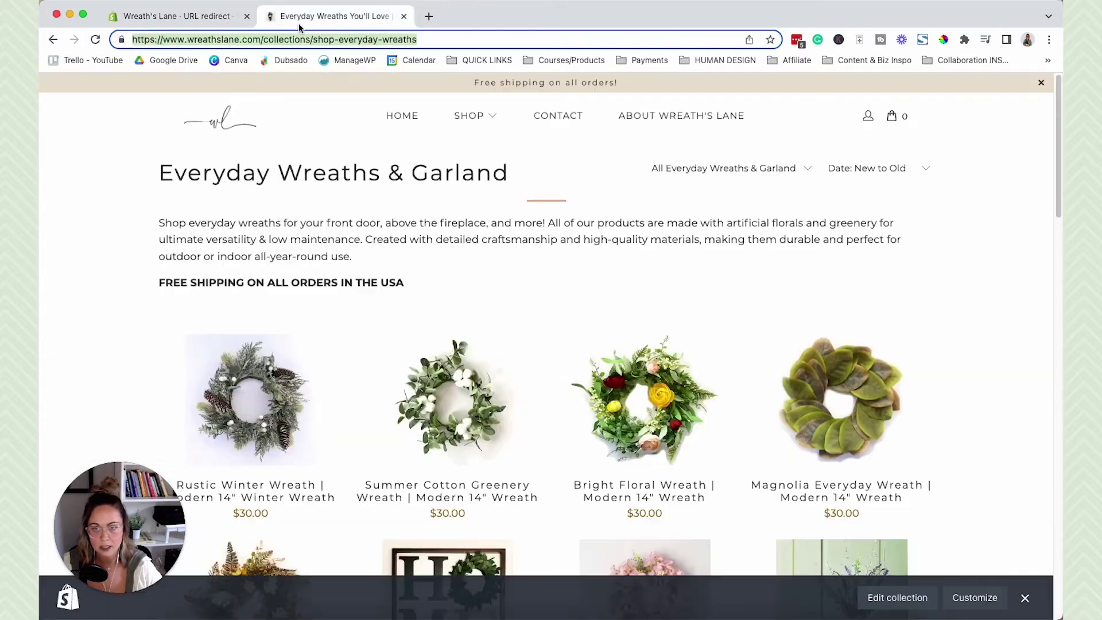
pyautogui.click(407, 38)
pyautogui.click(443, 40)
pyautogui.moveTo(443, 41); pyautogui.dragTo(264, 36)
pyautogui.press('super+v')
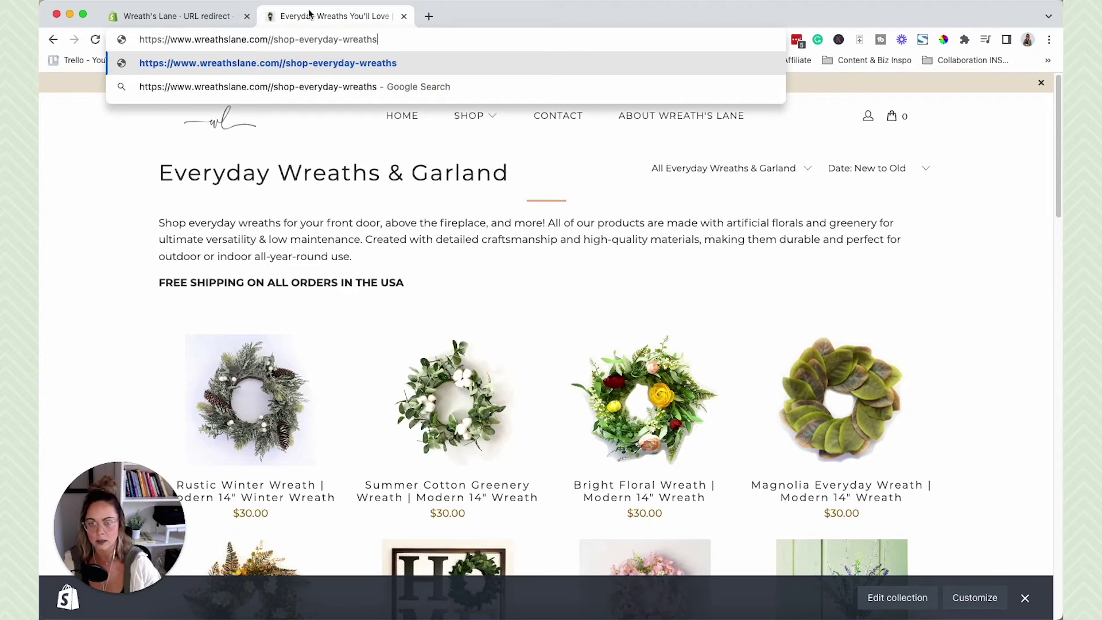
pyautogui.click(272, 39)
pyautogui.press('BackSpace')
pyautogui.click(363, 62)
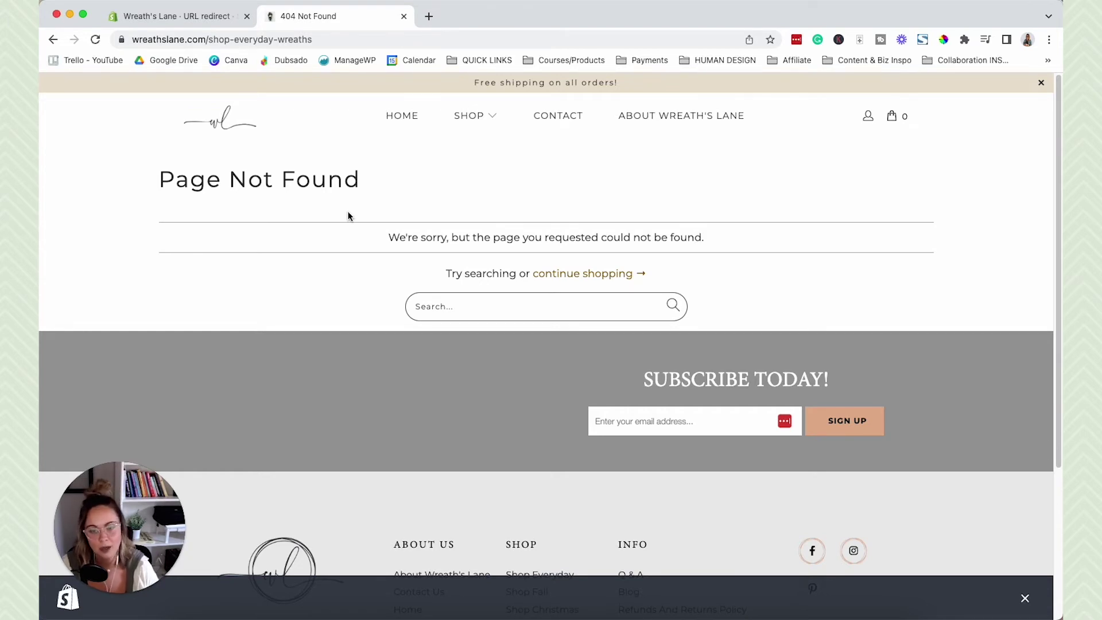
# Compare the Redirect from value with the 404 page address, then return to the form
pyautogui.click(163, 17)
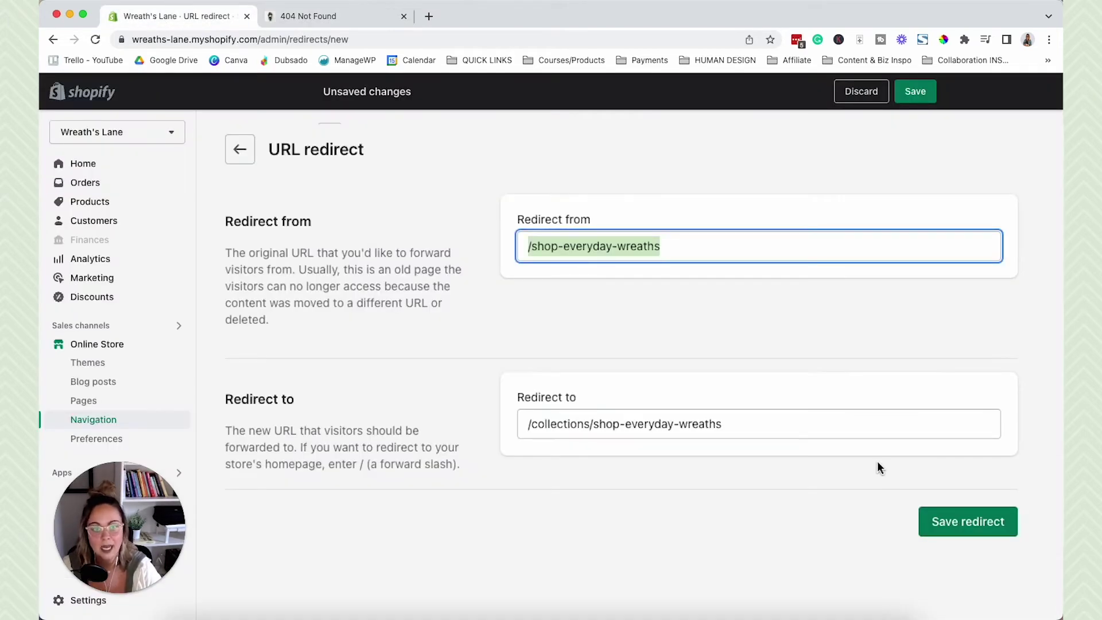
pyautogui.click(599, 310)
pyautogui.click(526, 247)
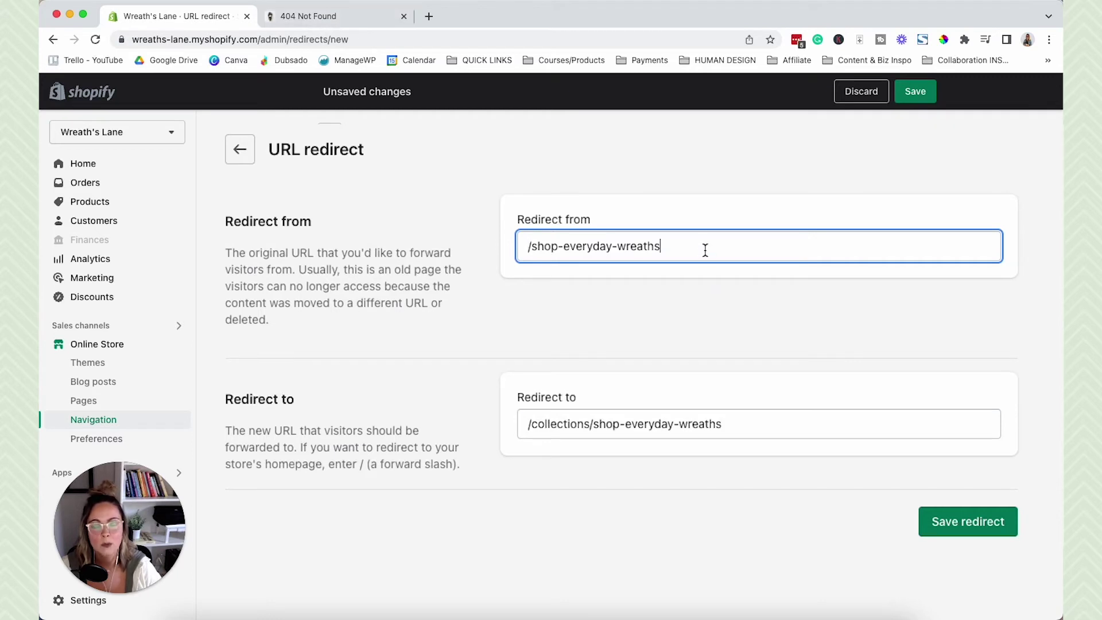
pyautogui.moveTo(707, 248); pyautogui.dragTo(453, 244)
pyautogui.click(356, 21)
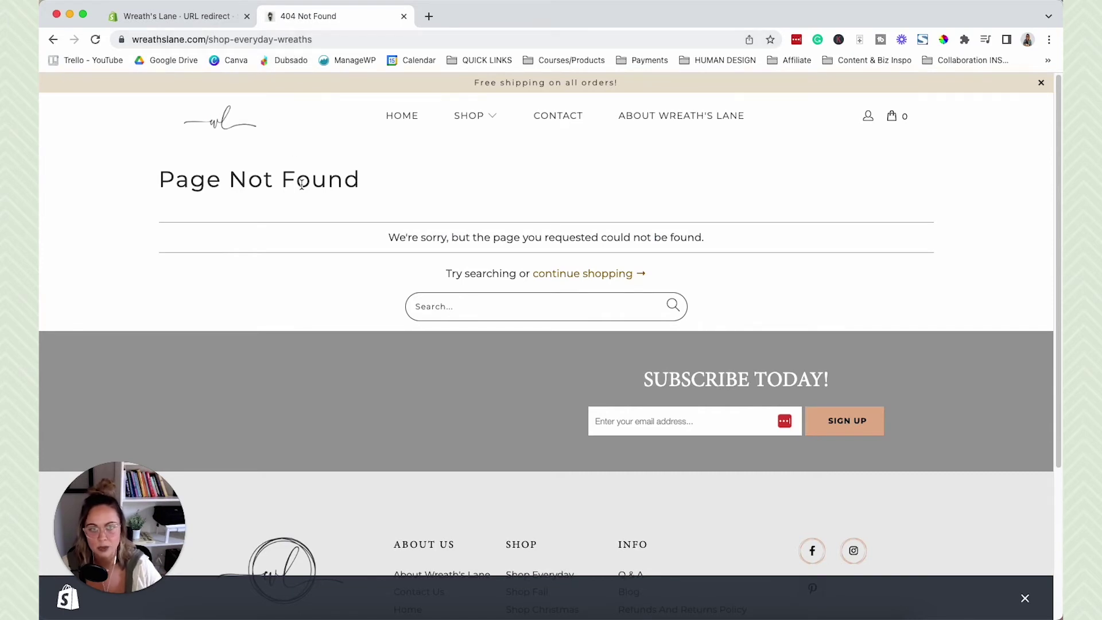
pyautogui.click(183, 16)
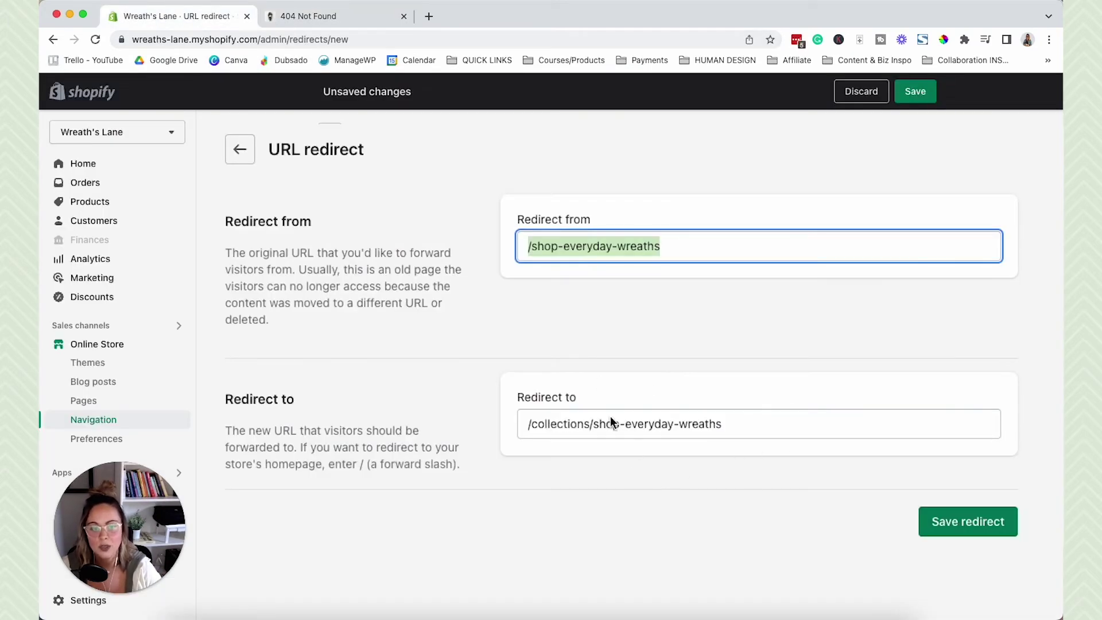
pyautogui.click(669, 356)
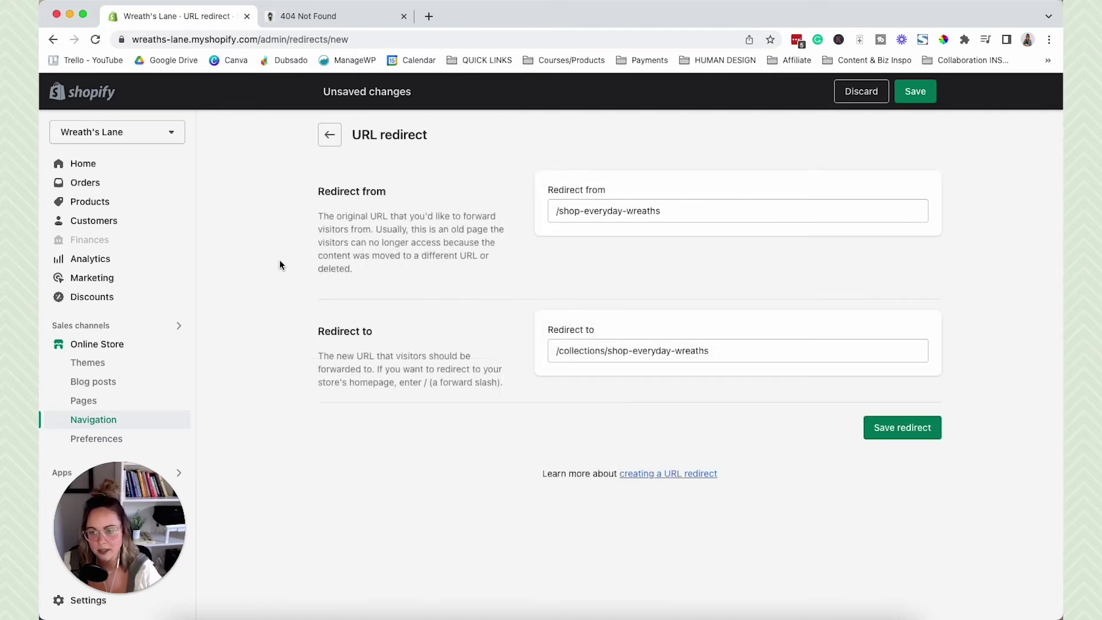
# Leave the redirect form without saving and open Products > Collections
pyautogui.click(93, 202)
pyautogui.click(695, 389)
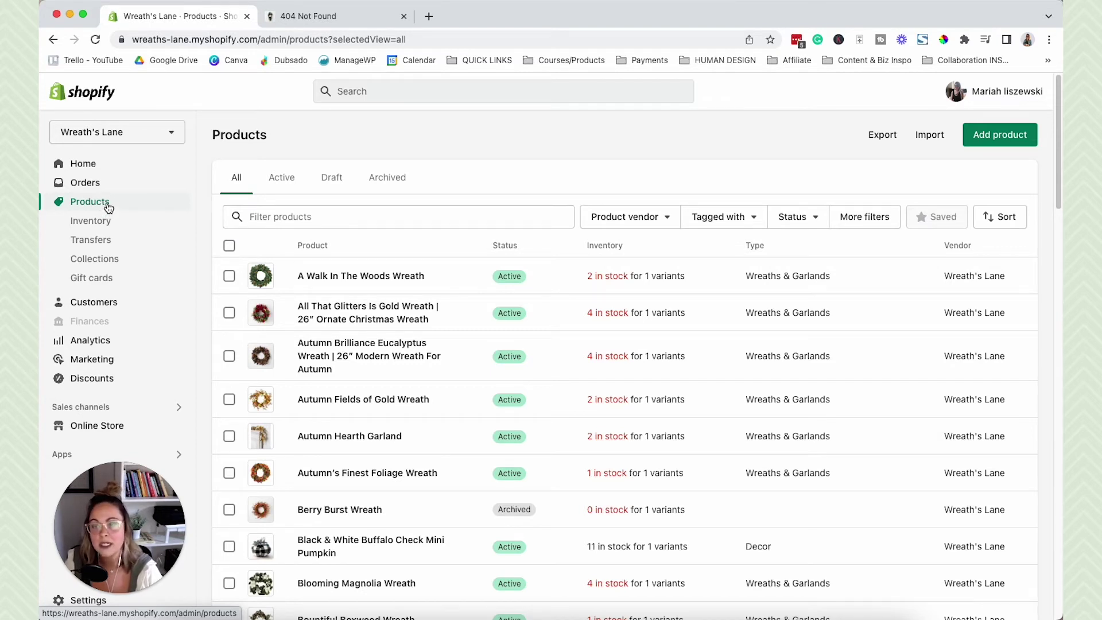
pyautogui.click(110, 261)
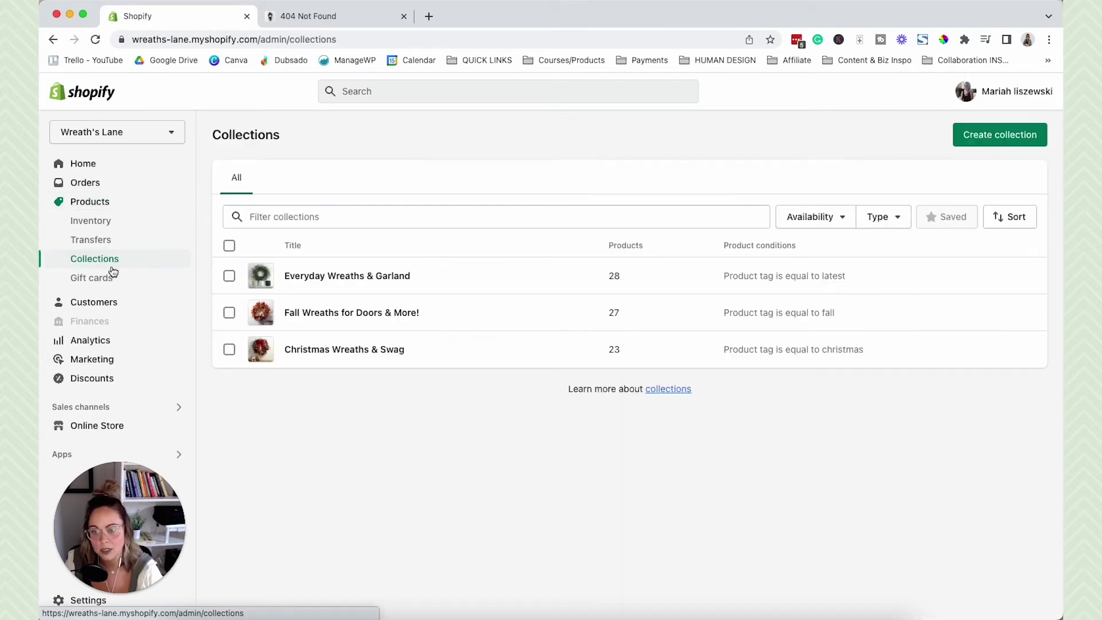
# Open the Everyday Wreaths & Garland collection and edit its search engine listing
pyautogui.click(370, 278)
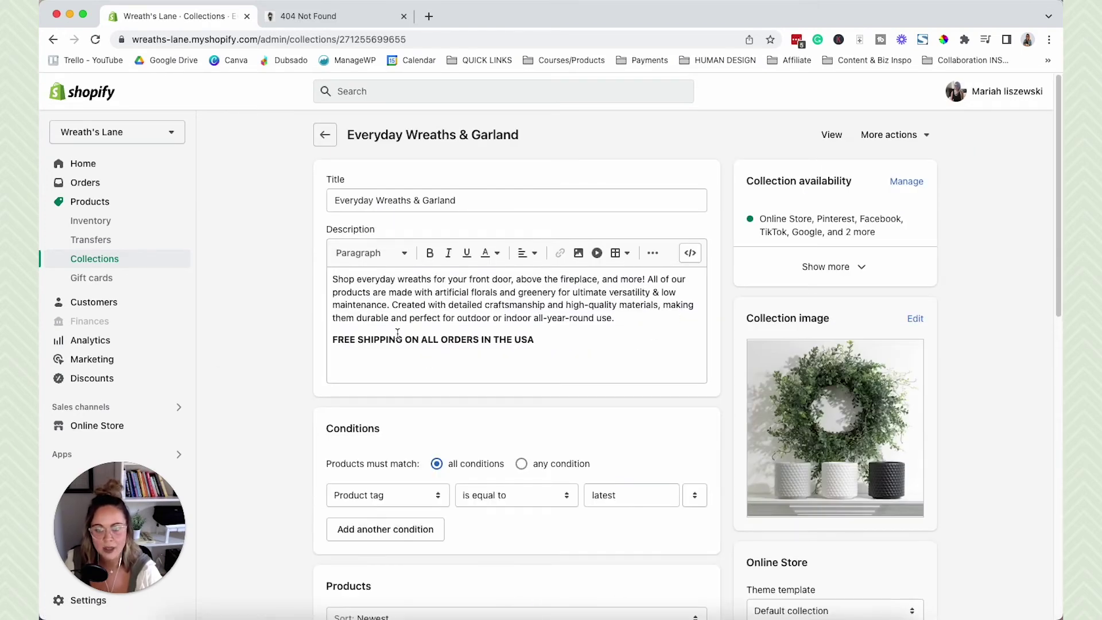
pyautogui.scroll(-1, 759, 415)
pyautogui.scroll(-15, 746, 410)
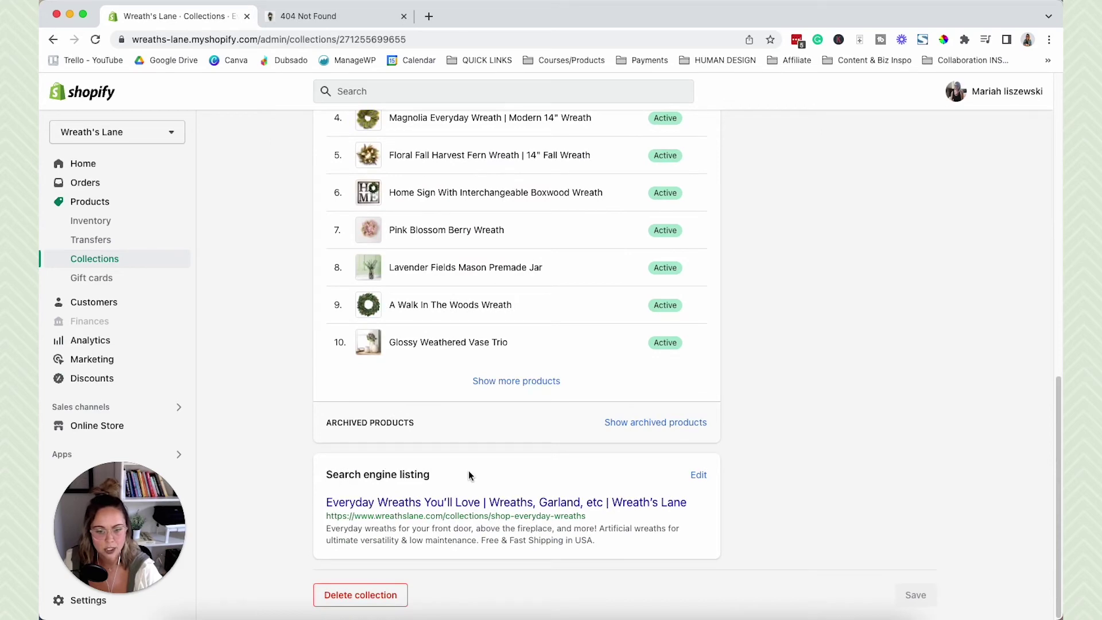
pyautogui.click(698, 476)
pyautogui.scroll(-4, 774, 484)
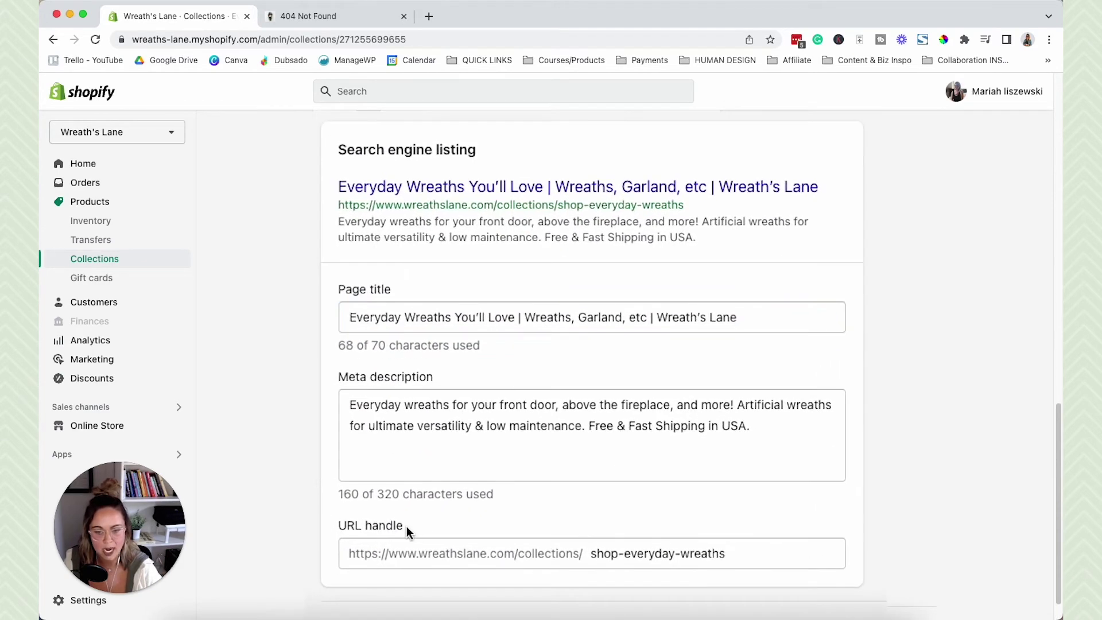
# Change the URL handle to shop-everyday-modern-wreaths, keeping the redirect from shop-everyday-wreaths
pyautogui.click(636, 525)
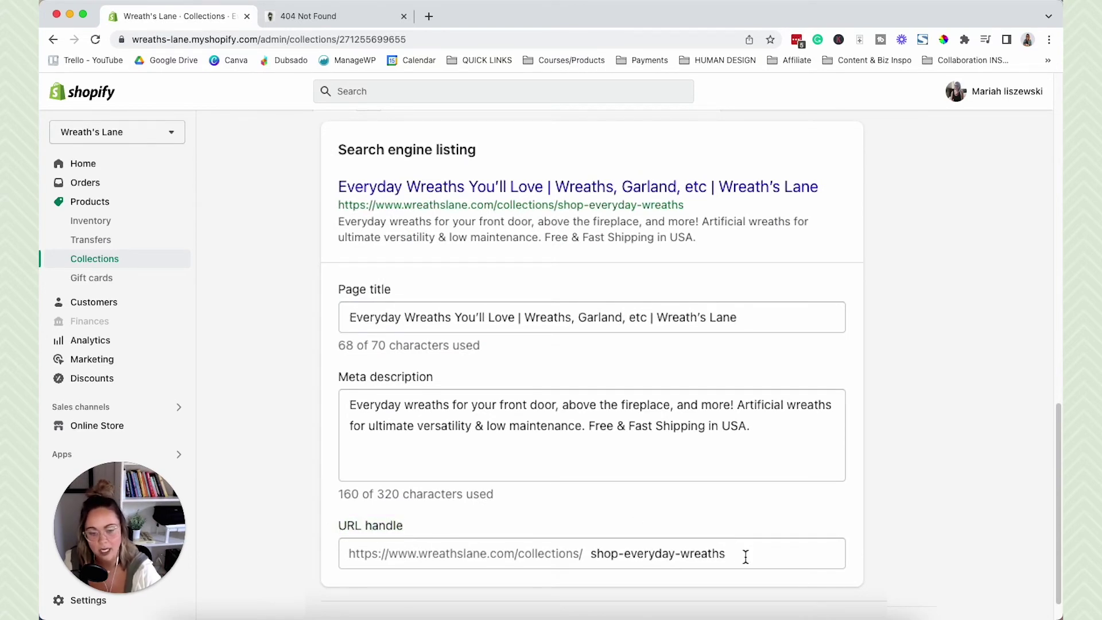
pyautogui.click(720, 555)
pyautogui.click(680, 555)
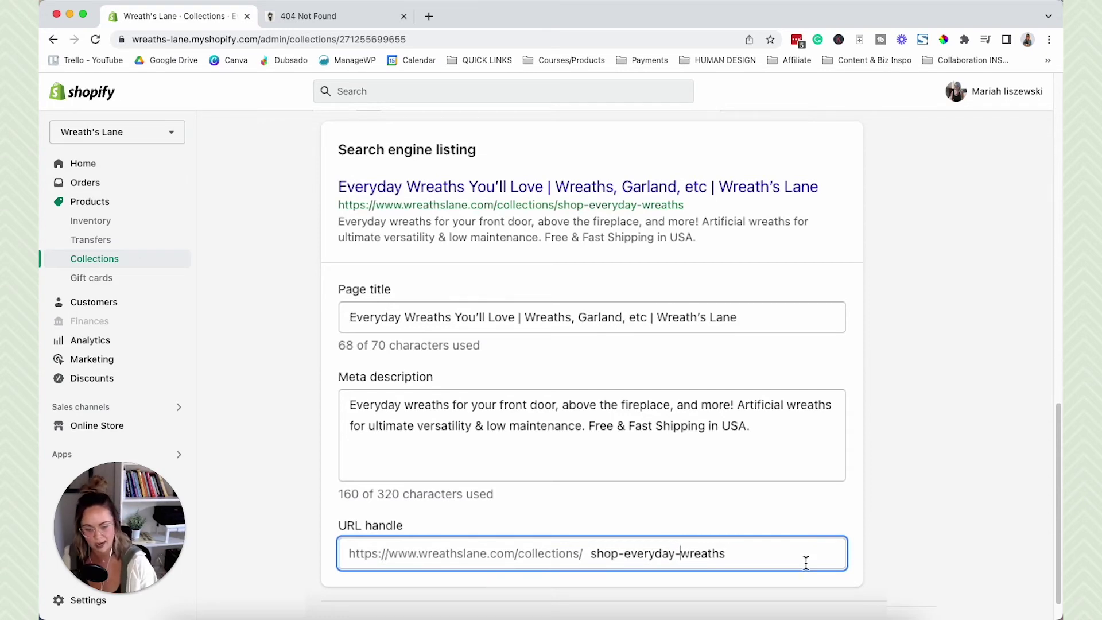
pyautogui.write('-modern-')
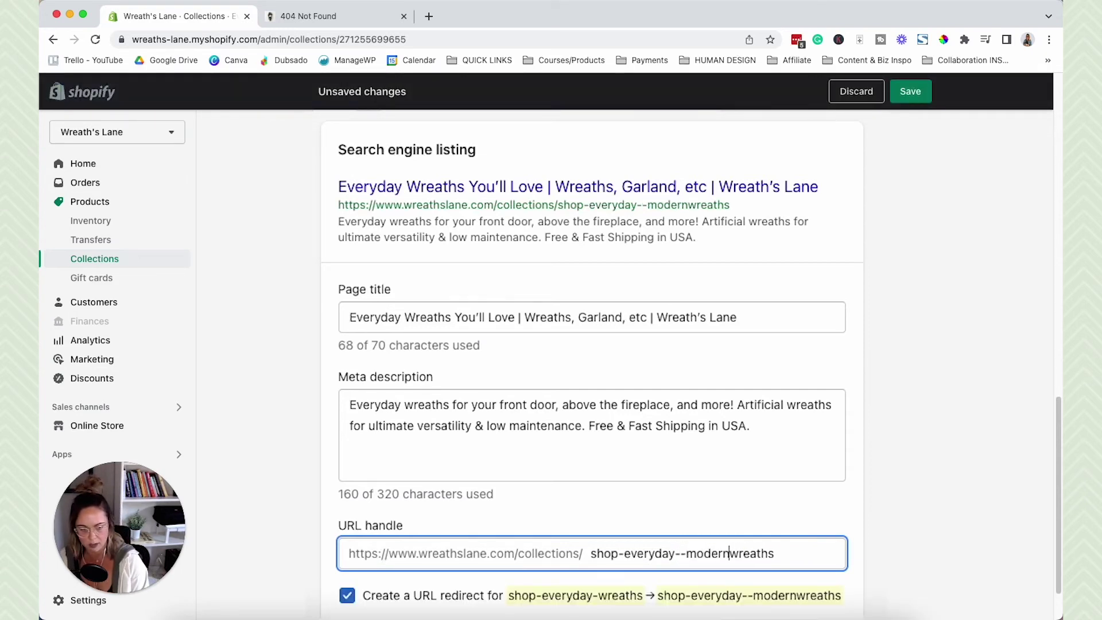
pyautogui.scroll(-3, 498, 519)
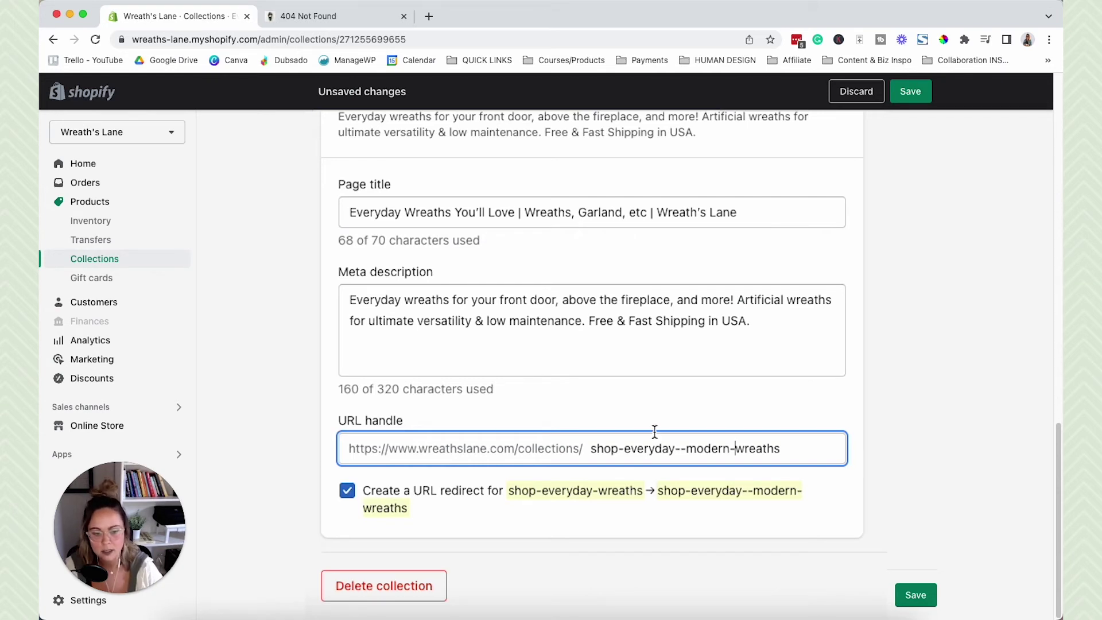
pyautogui.click(682, 449)
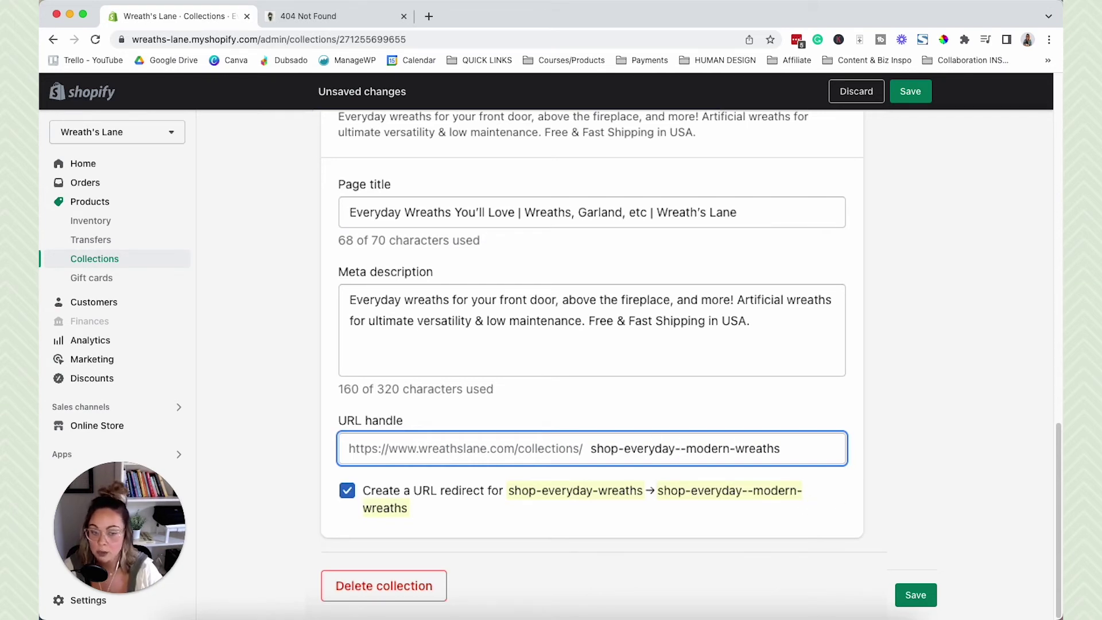
pyautogui.press('BackSpace')
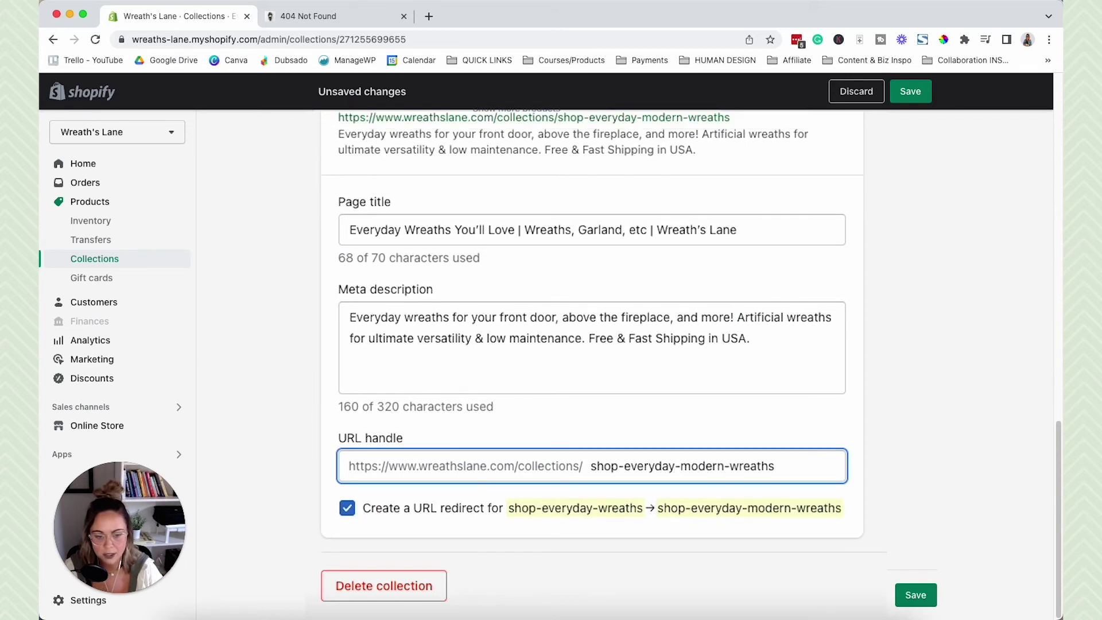
pyautogui.click(852, 453)
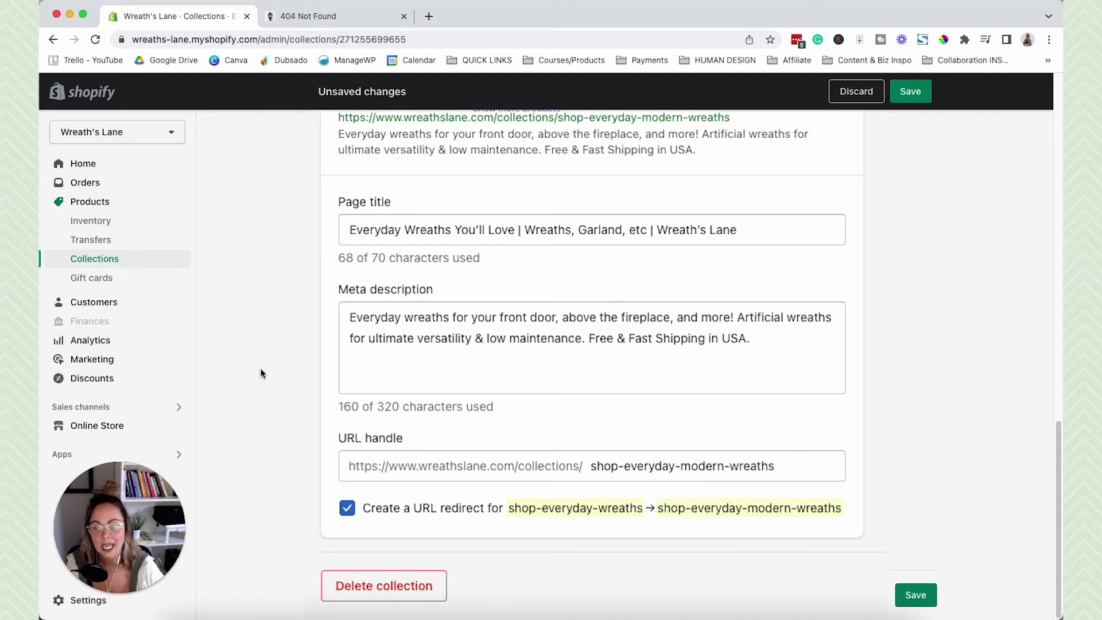
# Leave the collection without saving and reopen Navigation's URL redirects list
pyautogui.click(104, 425)
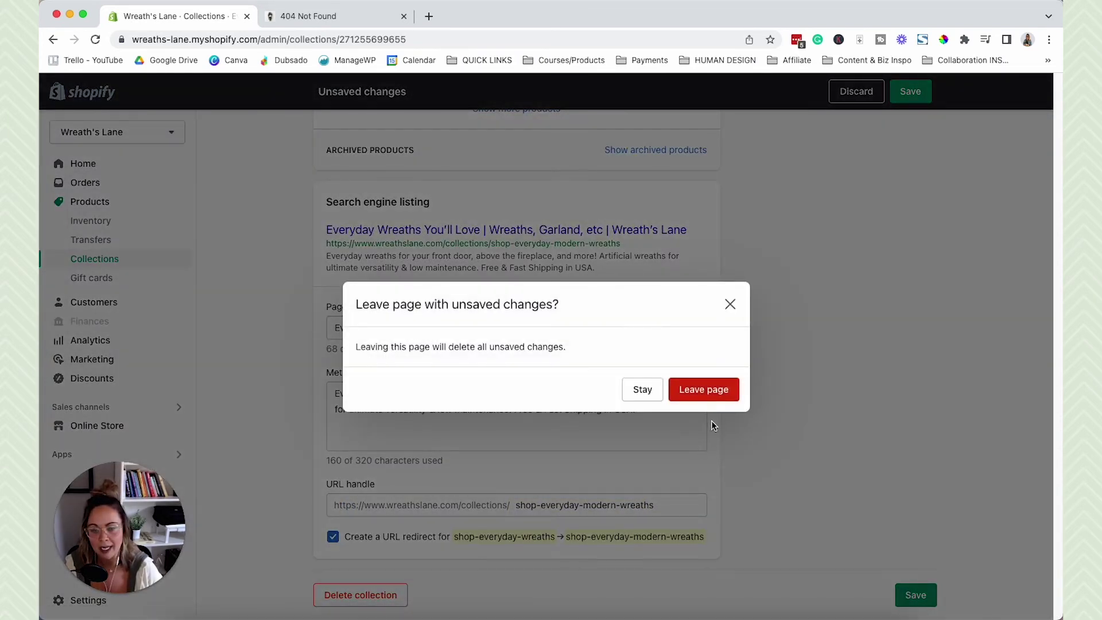
pyautogui.click(711, 394)
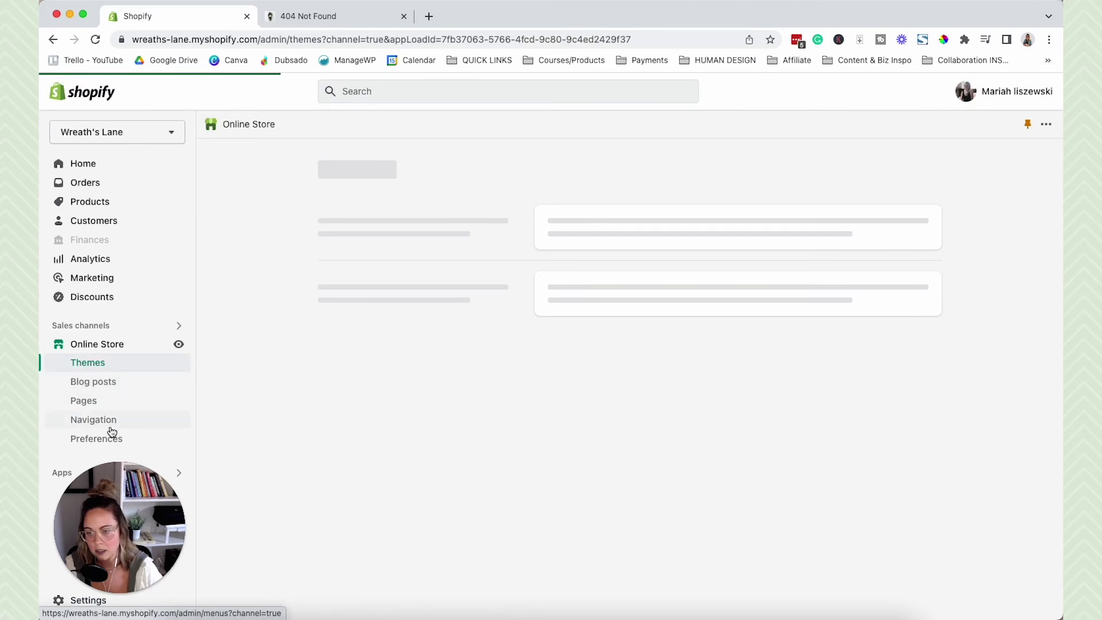
pyautogui.click(106, 420)
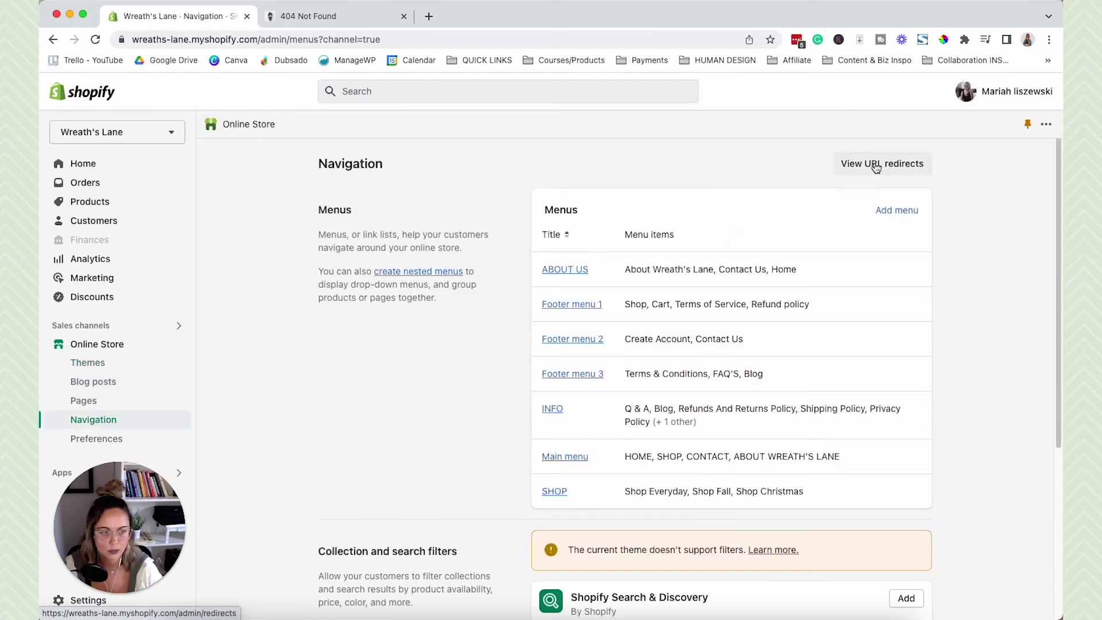
pyautogui.click(867, 168)
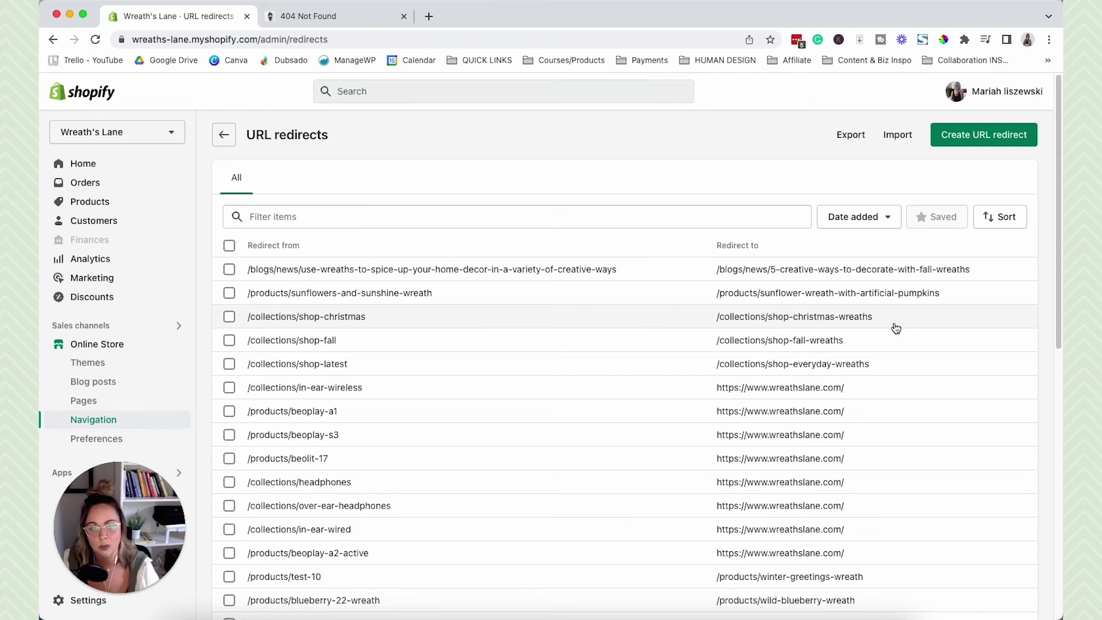
pyautogui.click(290, 18)
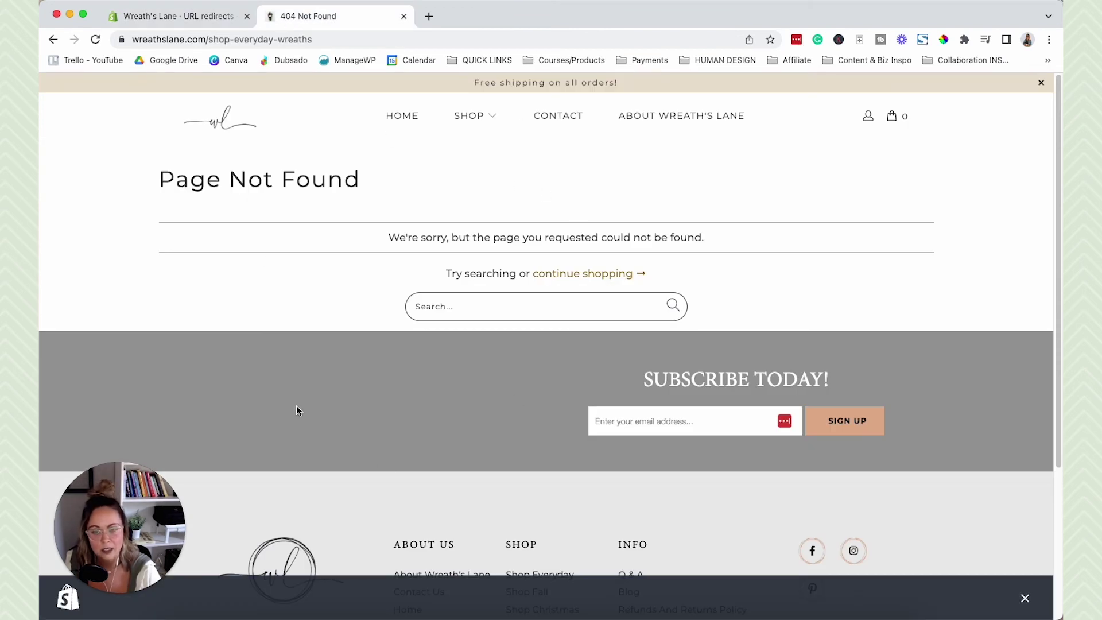
pyautogui.hotkey('ctrl', 'shift', 'Tab')
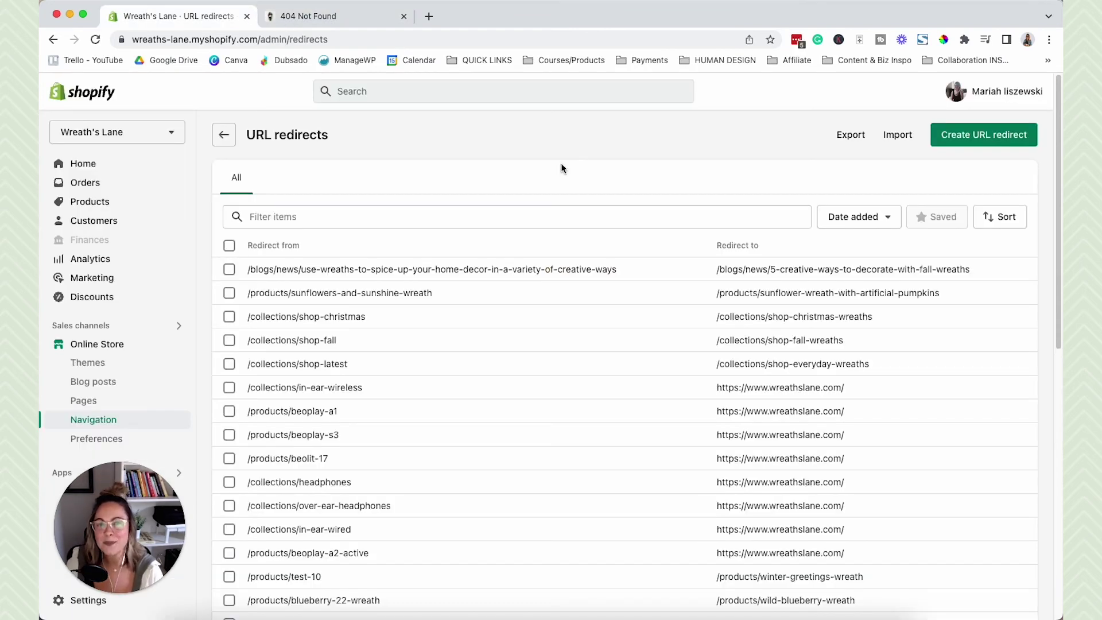